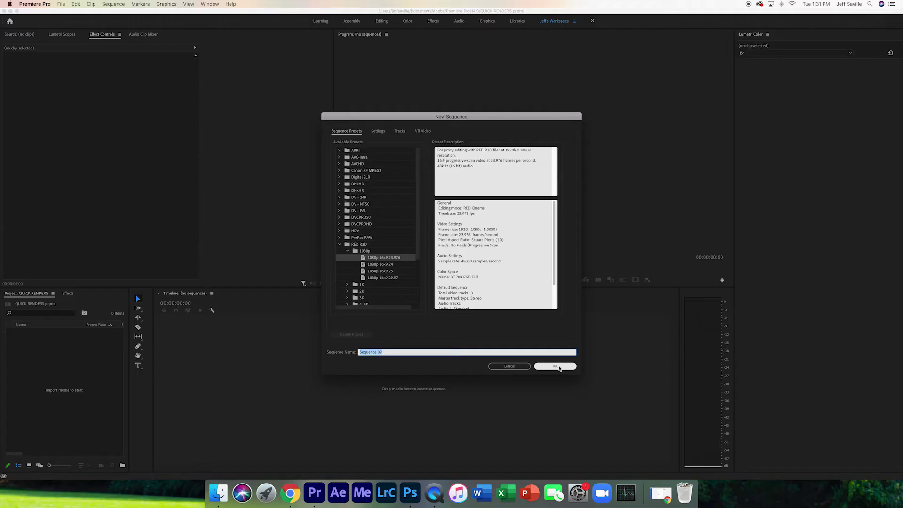
- Create a sequence with the RED R3D 1080p 16x9 23.976 preset, import the nebula image and place it at the start of track V1
{"action": "left_click", "coordinate": [559, 367]}
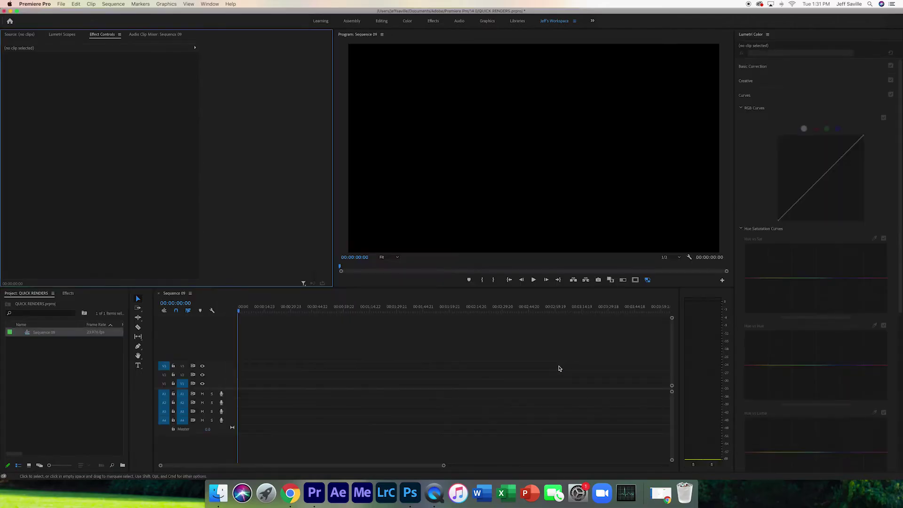
{"action": "double_click", "coordinate": [102, 371]}
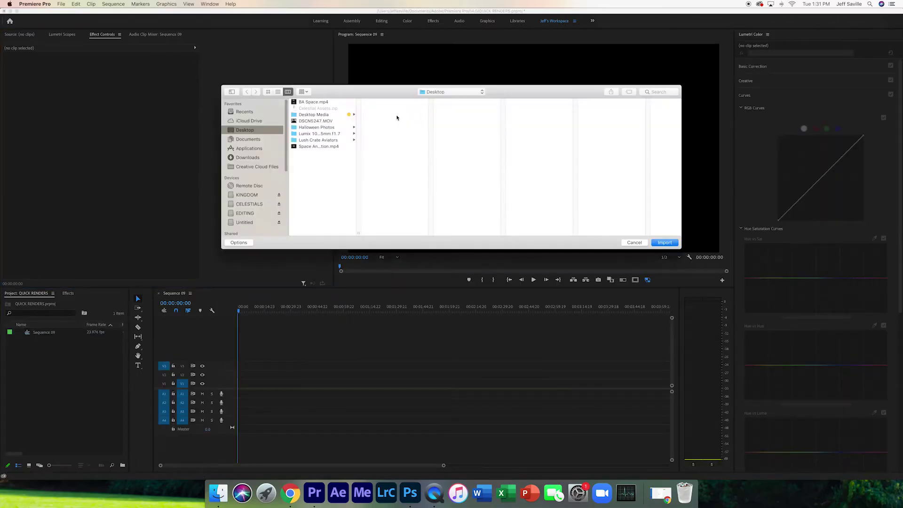
{"action": "left_click_drag", "start_coordinate": [52, 332], "coordinate": [240, 389]}
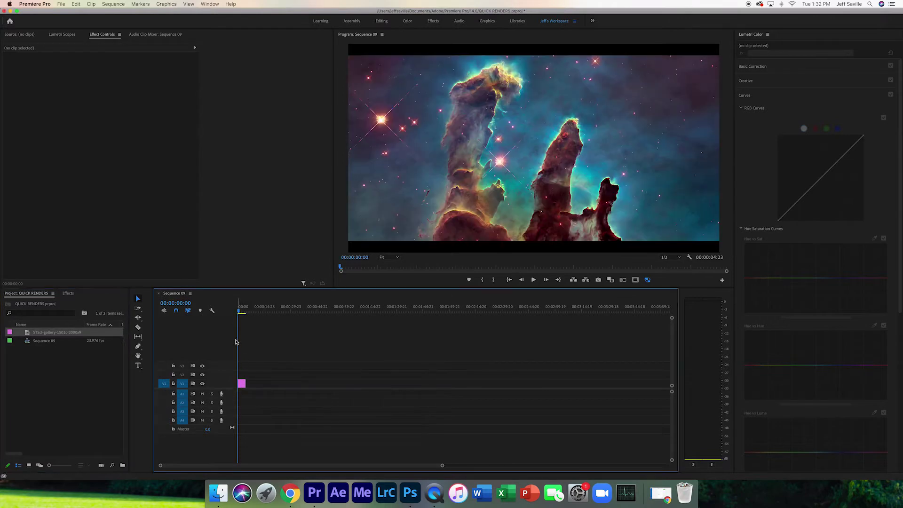
- Set the nebula image clip's scale to 116 so it fills the frame
{"action": "key", "text": "equal"}
{"action": "key", "text": "equal"}
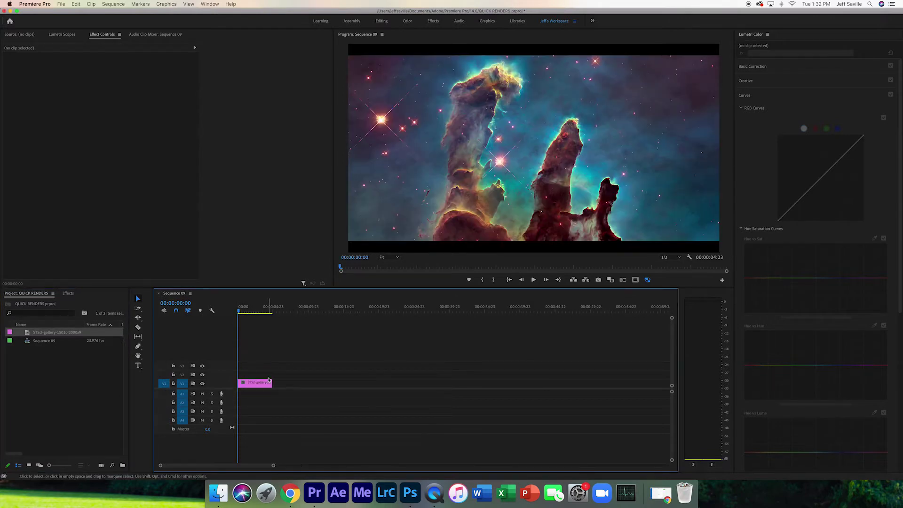
{"action": "left_click", "coordinate": [257, 383]}
{"action": "left_click_drag", "start_coordinate": [243, 309], "coordinate": [254, 309]}
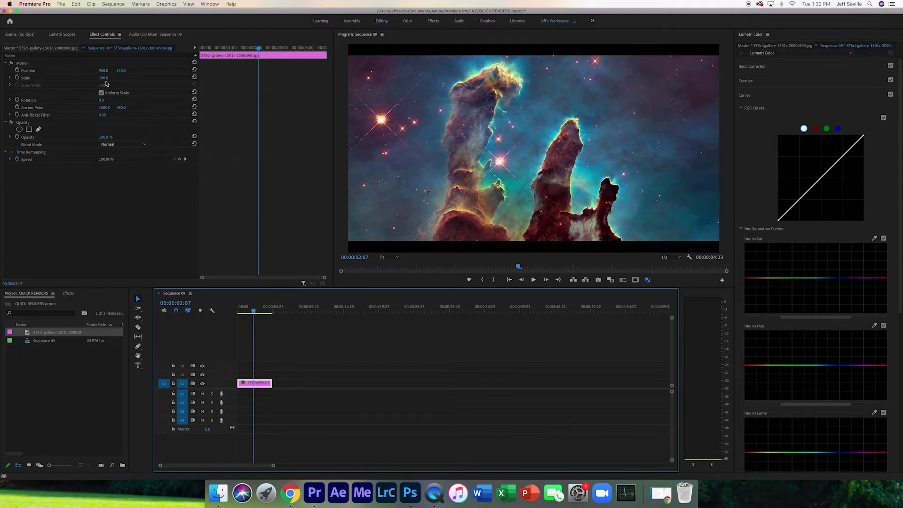
{"action": "mouse_move", "coordinate": [104, 77]}
{"action": "left_mouse_down"}
{"action": "mouse_move", "coordinate": [112, 78]}
{"action": "mouse_move", "coordinate": [86, 78]}
{"action": "mouse_move", "coordinate": [111, 77]}
{"action": "left_mouse_up"}
- Extend the image clip on V1 and trim its end to 00:00:08:07
{"action": "left_click_drag", "start_coordinate": [272, 382], "coordinate": [336, 384]}
{"action": "left_click_drag", "start_coordinate": [272, 311], "coordinate": [297, 313]}
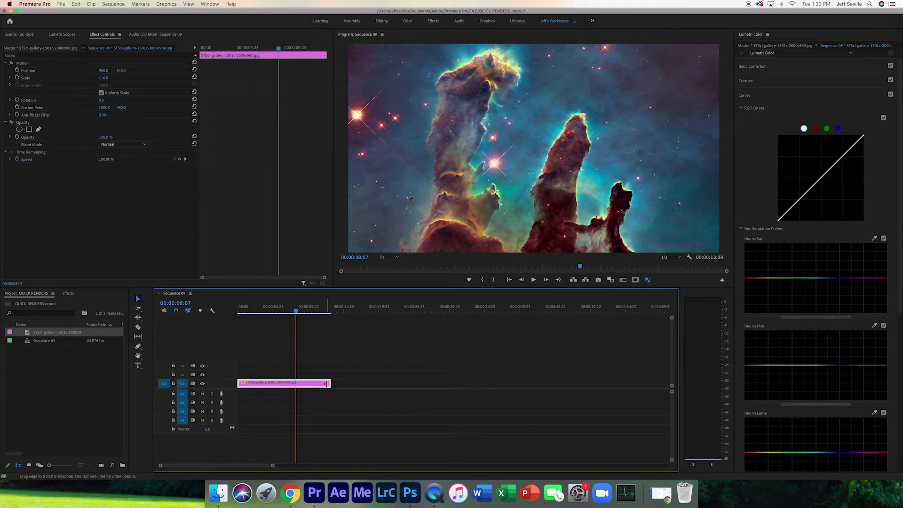
{"action": "left_click_drag", "start_coordinate": [322, 386], "coordinate": [295, 385]}
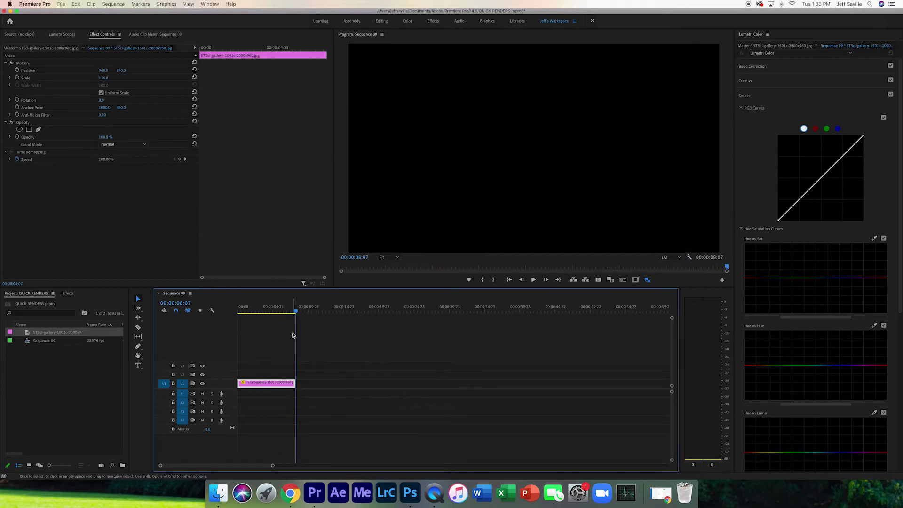
- Keyframe the image clip's scale from 116 at the first frame to 140 at the end of the clip
{"action": "left_click_drag", "start_coordinate": [286, 311], "coordinate": [238, 311]}
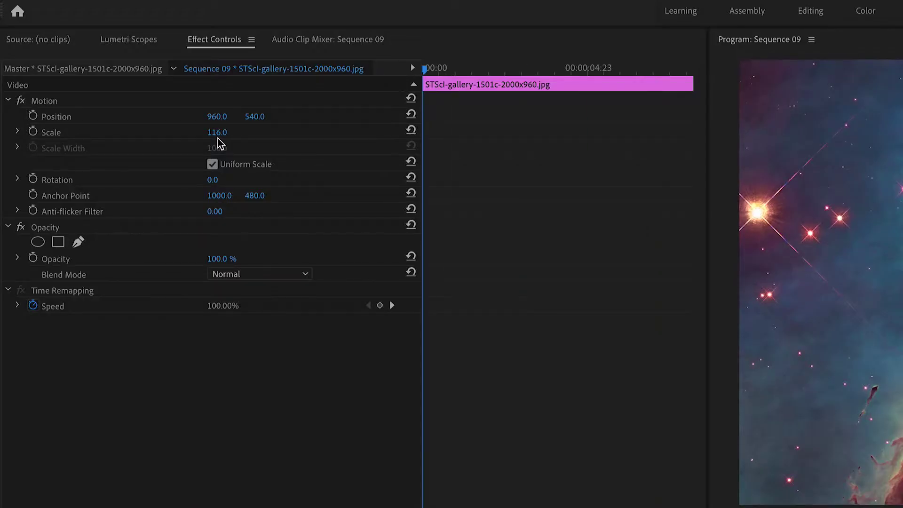
{"action": "left_click", "coordinate": [34, 132]}
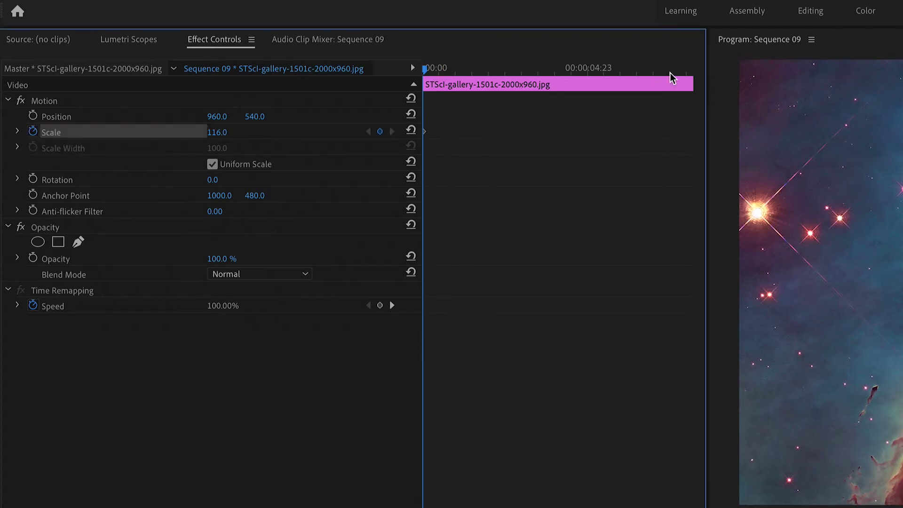
{"action": "left_click", "coordinate": [674, 71]}
{"action": "left_click", "coordinate": [220, 133]}
{"action": "type", "text": "140"}
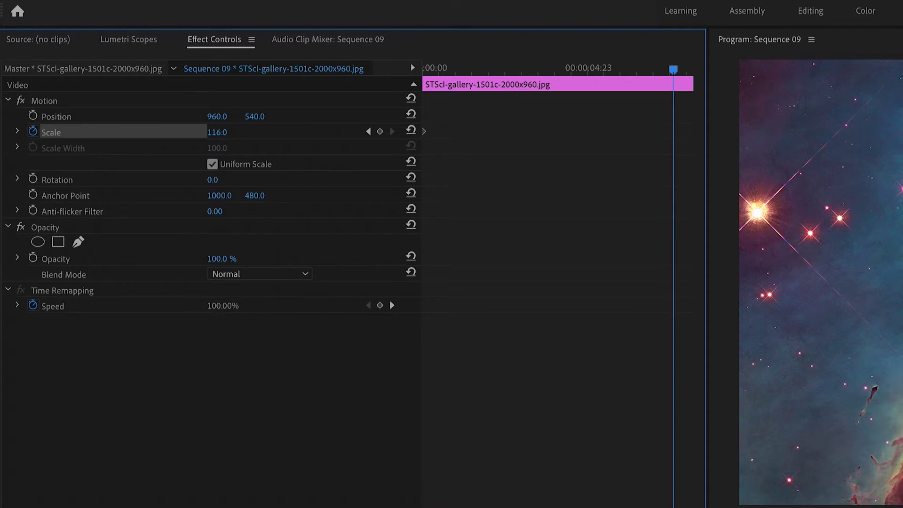
{"action": "key", "text": "Return"}
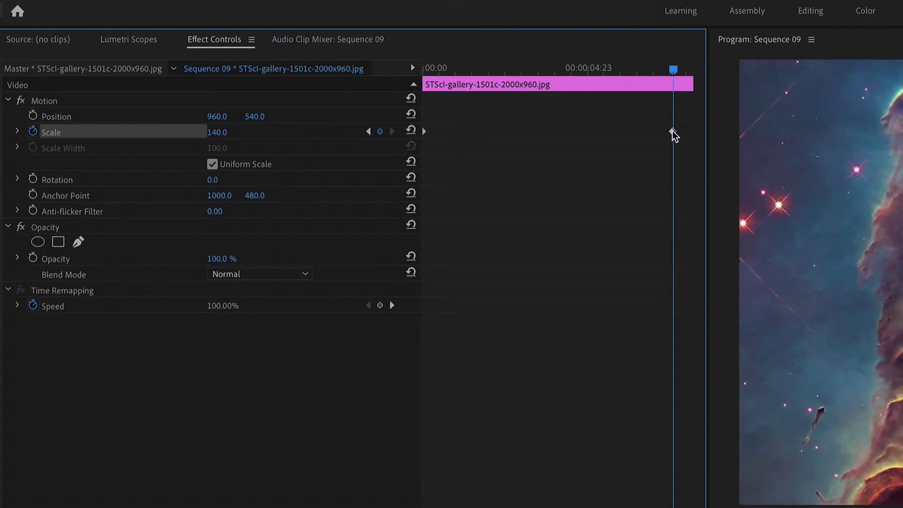
{"action": "left_click_drag", "start_coordinate": [673, 132], "coordinate": [700, 140]}
- Play the image's zoom animation from the beginning and return to the first frame
{"action": "key", "text": "Home"}
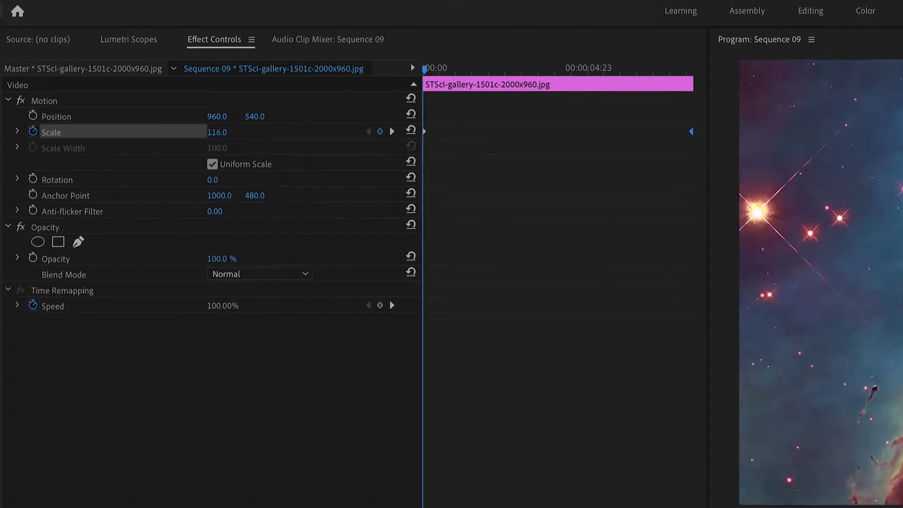
{"action": "key", "text": "space"}
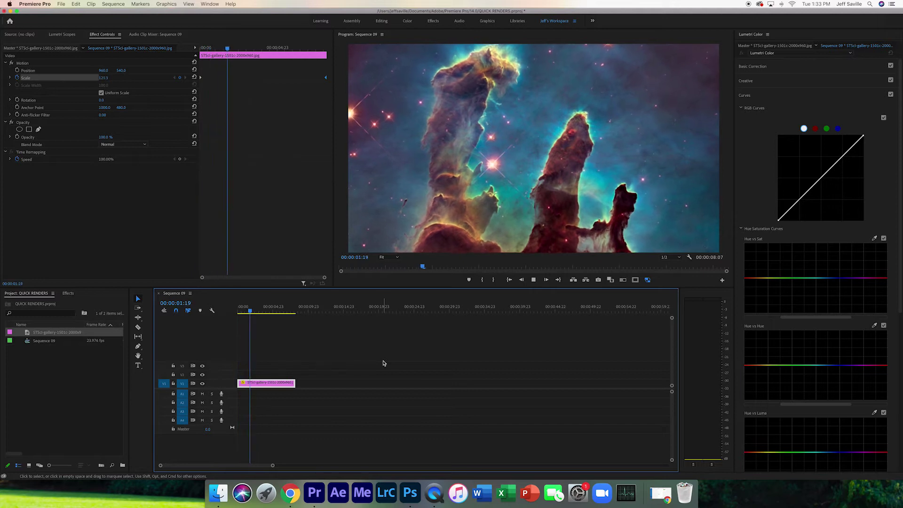
{"action": "left_click_drag", "start_coordinate": [254, 312], "coordinate": [214, 315]}
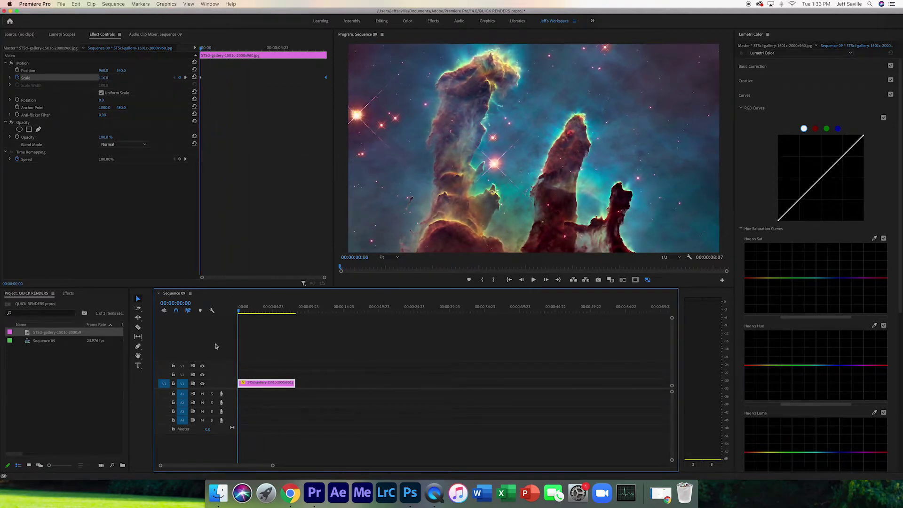
- Nest the image clip as Nested Sequence 01 and duplicate the nest onto track V2 directly above it
{"action": "right_click", "coordinate": [351, 325]}
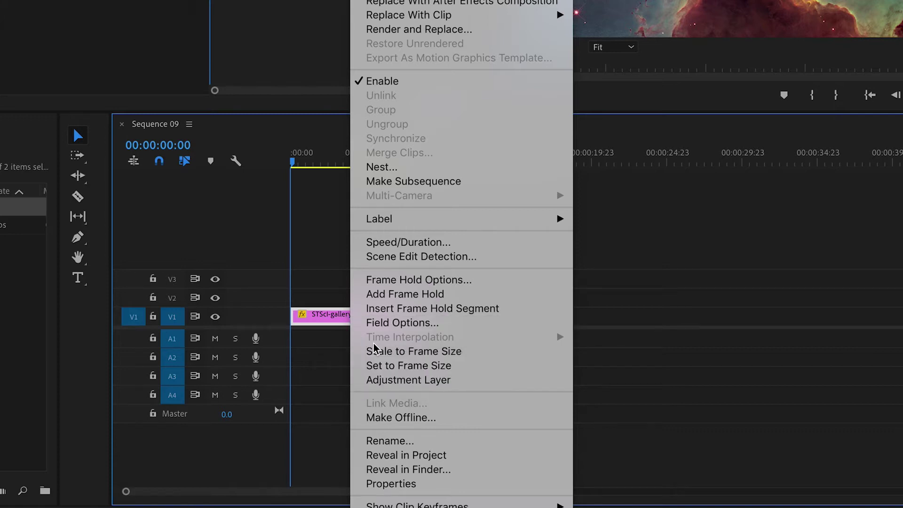
{"action": "left_click", "coordinate": [397, 169]}
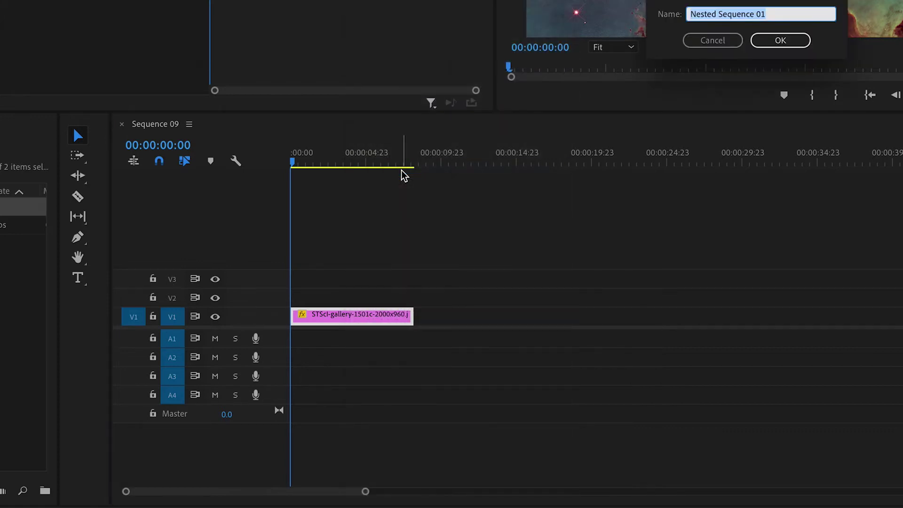
{"action": "key", "text": "Return"}
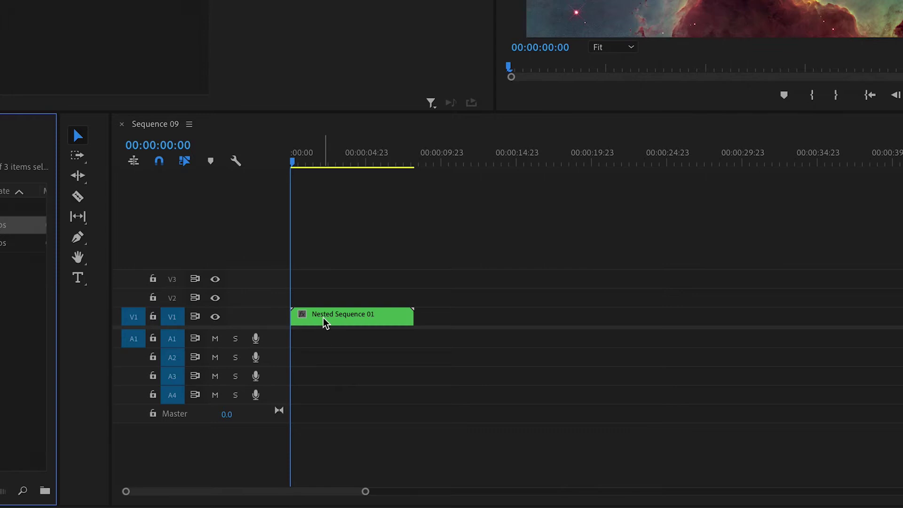
{"action": "left_click_drag", "start_coordinate": [327, 321], "coordinate": [328, 308]}
- With the program view at 50%, draw a freeform opacity mask around the large left pillar on the V2 nested clip
{"action": "left_click", "coordinate": [612, 47]}
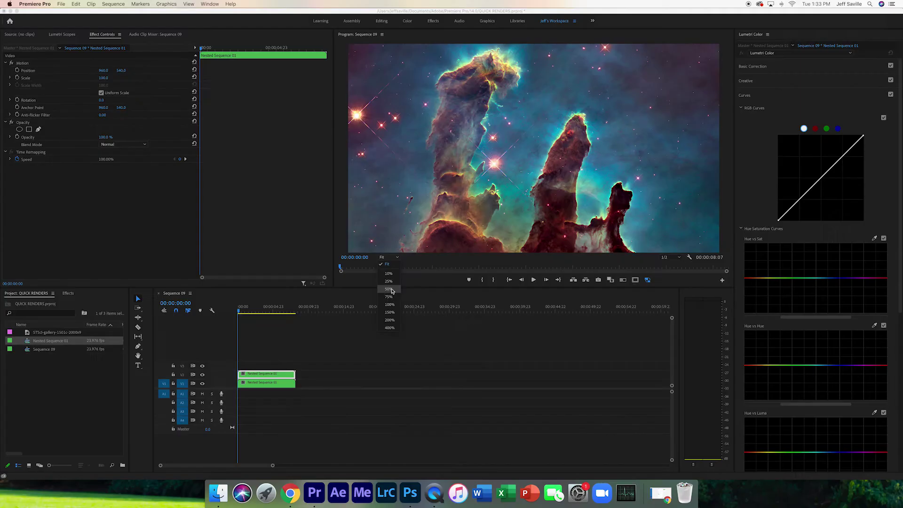
{"action": "left_click", "coordinate": [390, 289]}
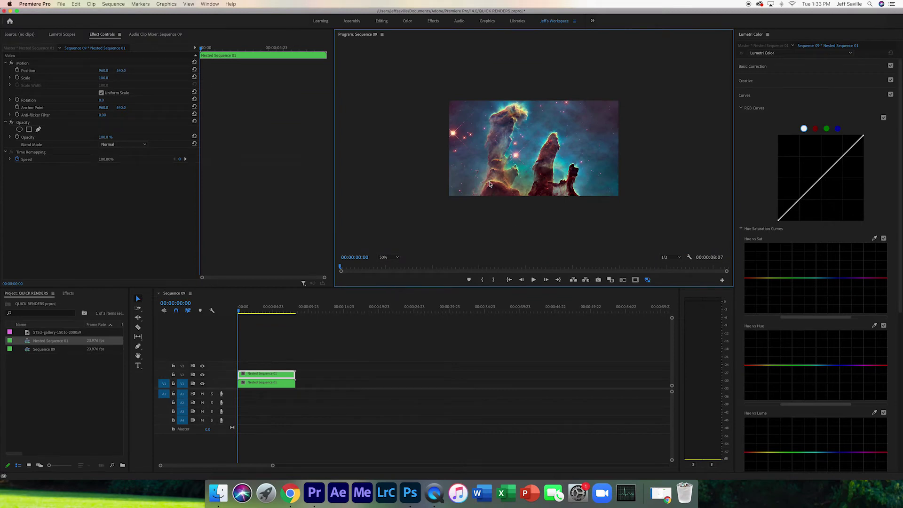
{"action": "left_click", "coordinate": [254, 374]}
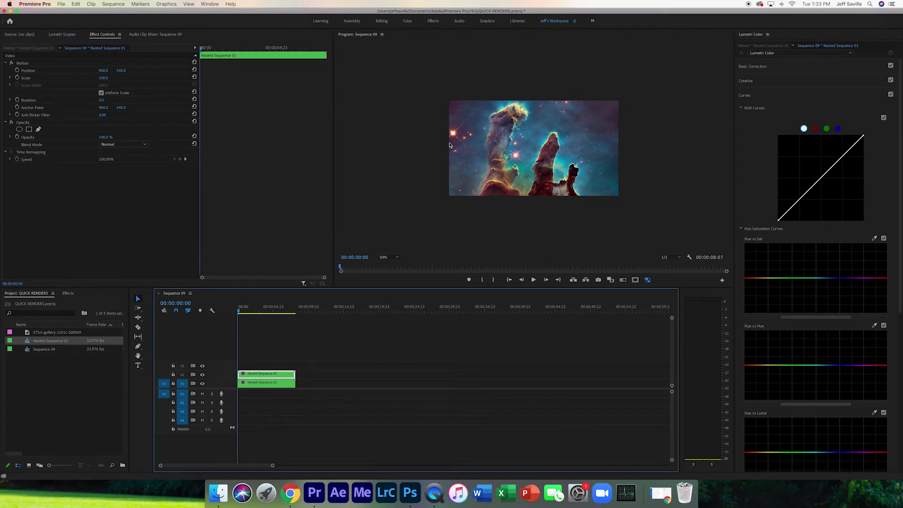
{"action": "left_click", "coordinate": [40, 130]}
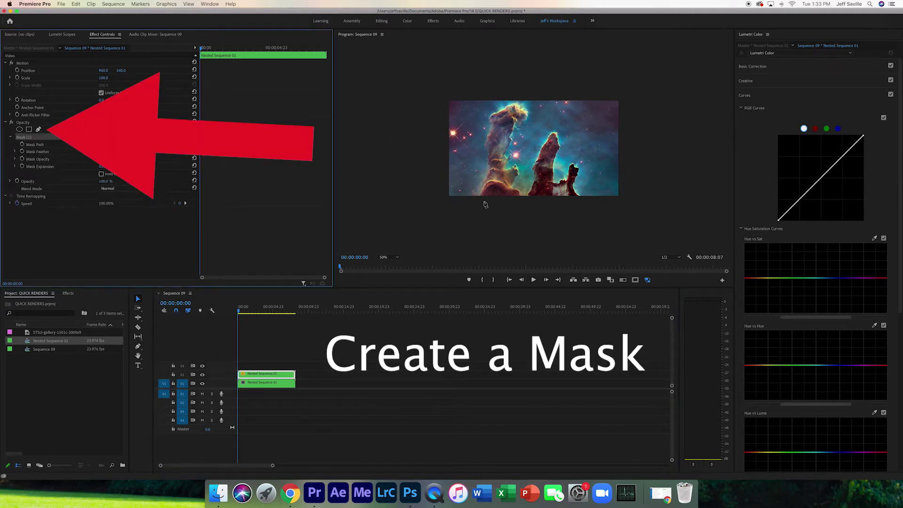
{"action": "left_click", "coordinate": [469, 208]}
{"action": "left_click_drag", "start_coordinate": [477, 141], "coordinate": [474, 136]}
{"action": "left_click_drag", "start_coordinate": [498, 104], "coordinate": [469, 115]}
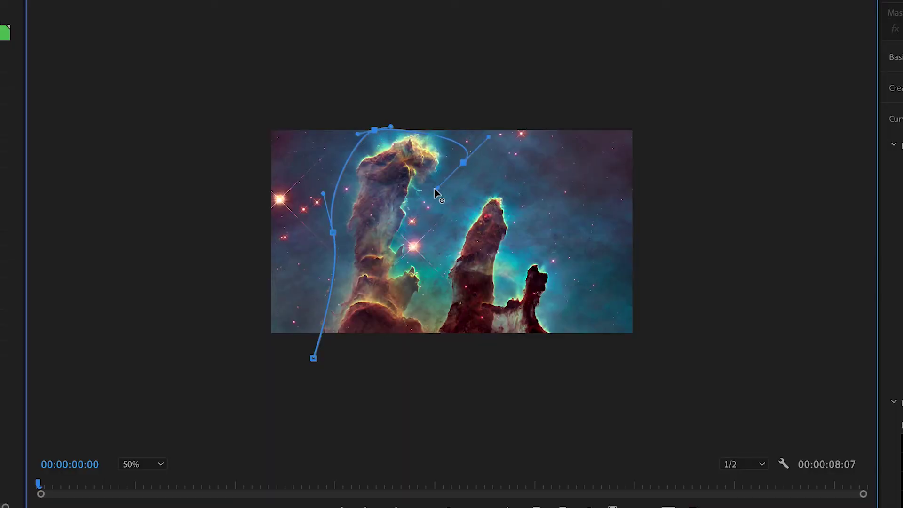
{"action": "left_click", "coordinate": [436, 245]}
{"action": "left_click_drag", "start_coordinate": [426, 363], "coordinate": [419, 375]}
{"action": "left_click_drag", "start_coordinate": [363, 411], "coordinate": [332, 399]}
{"action": "left_click", "coordinate": [314, 359]}
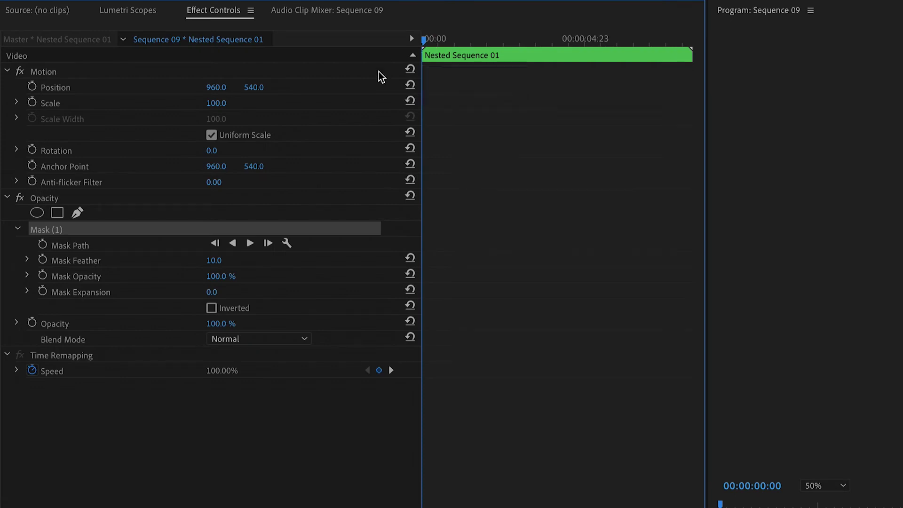
- Keyframe the V2 nested clip's scale from 100 at the start to 126 at the end of the clip
{"action": "left_click", "coordinate": [32, 102]}
{"action": "left_click", "coordinate": [683, 43]}
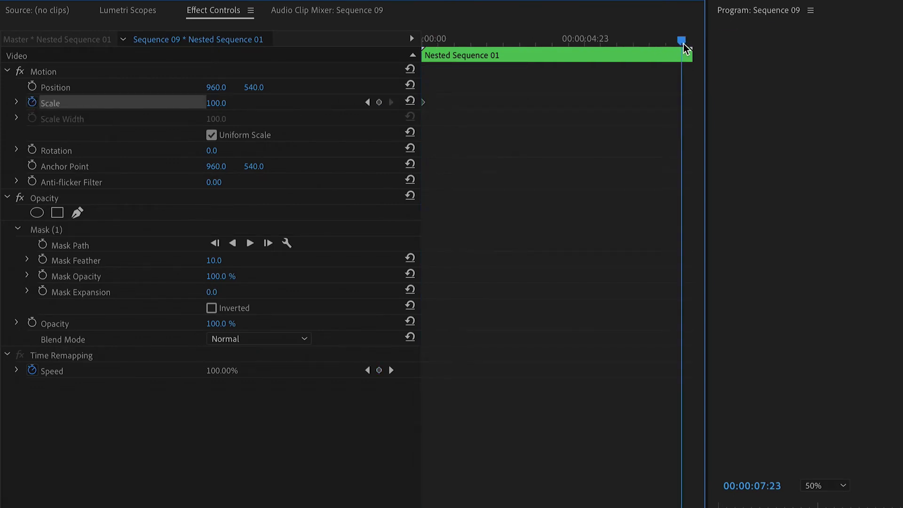
{"action": "left_click_drag", "start_coordinate": [222, 104], "coordinate": [227, 104]}
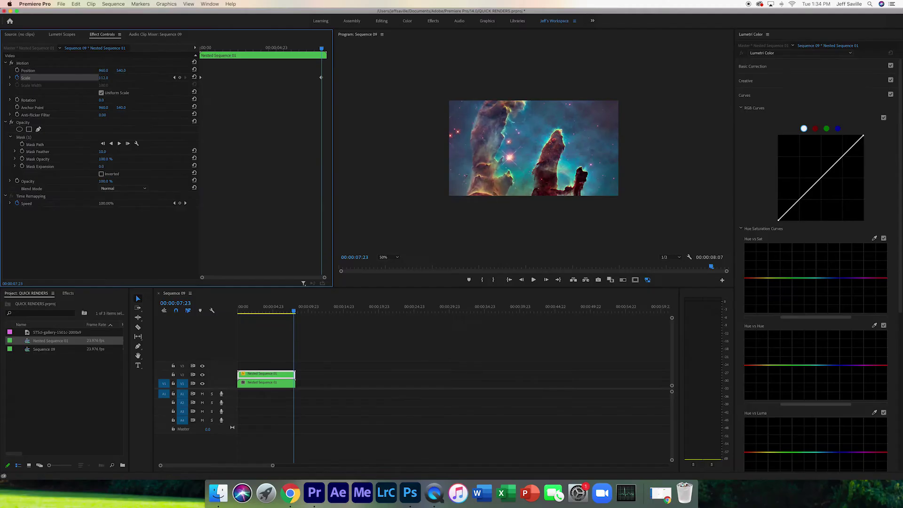
{"action": "left_click_drag", "start_coordinate": [103, 78], "coordinate": [111, 78]}
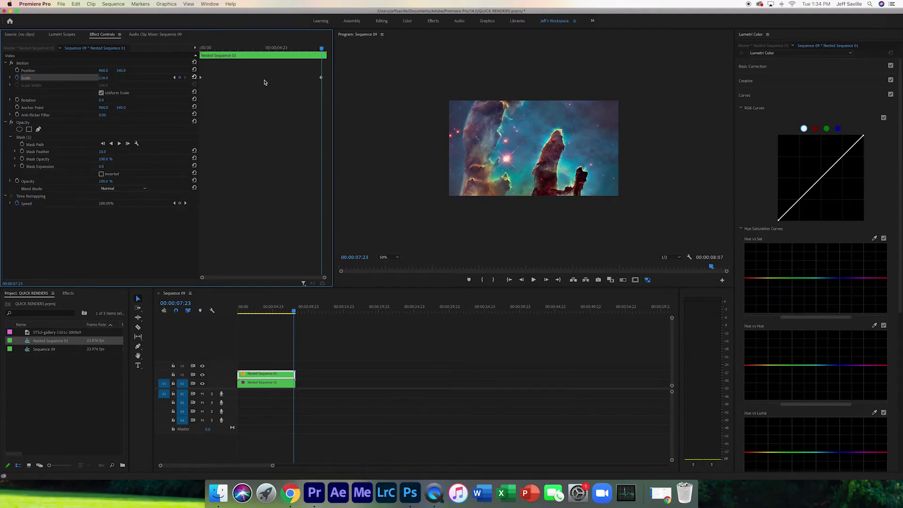
{"action": "left_click_drag", "start_coordinate": [328, 79], "coordinate": [331, 78]}
- Play back the masked pillar's zoom from the start with the program view set to Fit
{"action": "key", "text": "space"}
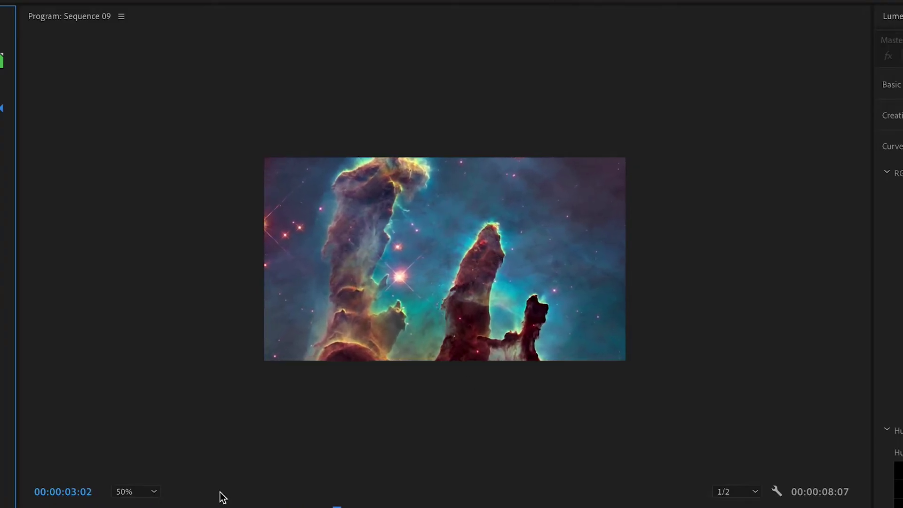
{"action": "left_click", "coordinate": [137, 491]}
{"action": "left_click", "coordinate": [140, 502]}
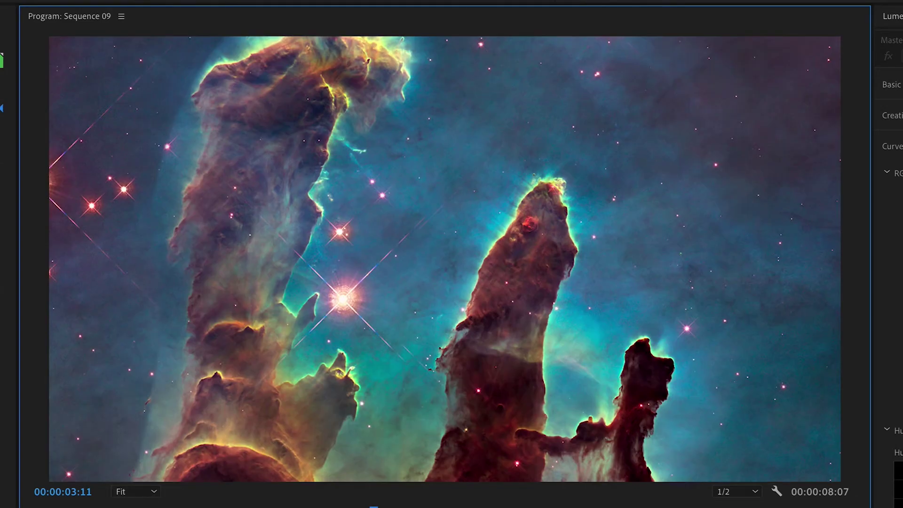
{"action": "key", "text": "Home"}
{"action": "key", "text": "space"}
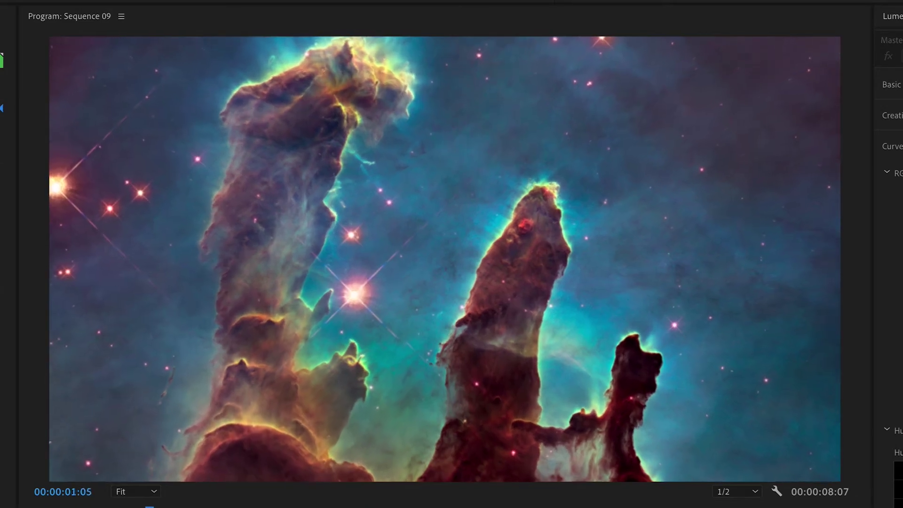
{"action": "key", "text": "space"}
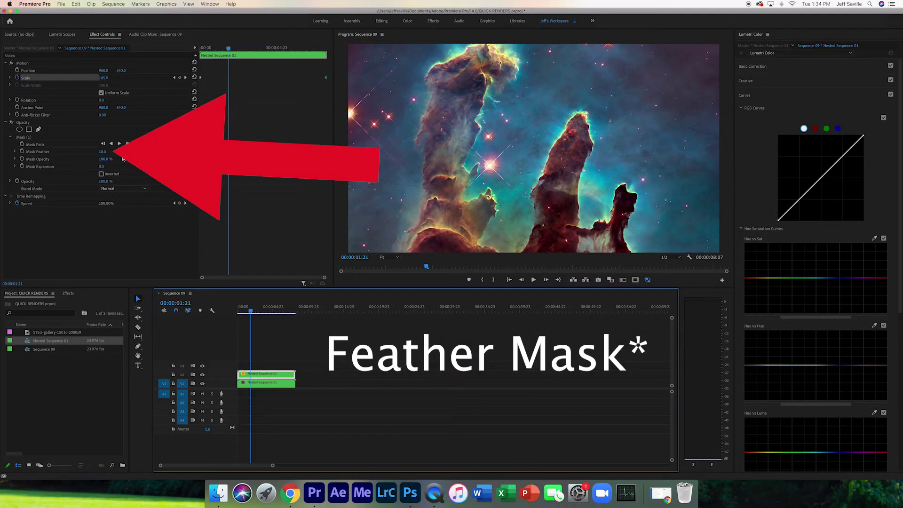
- Set the feather of Mask (1) to 216 and review the animation from the start at Full playback resolution
{"action": "left_click", "coordinate": [31, 138]}
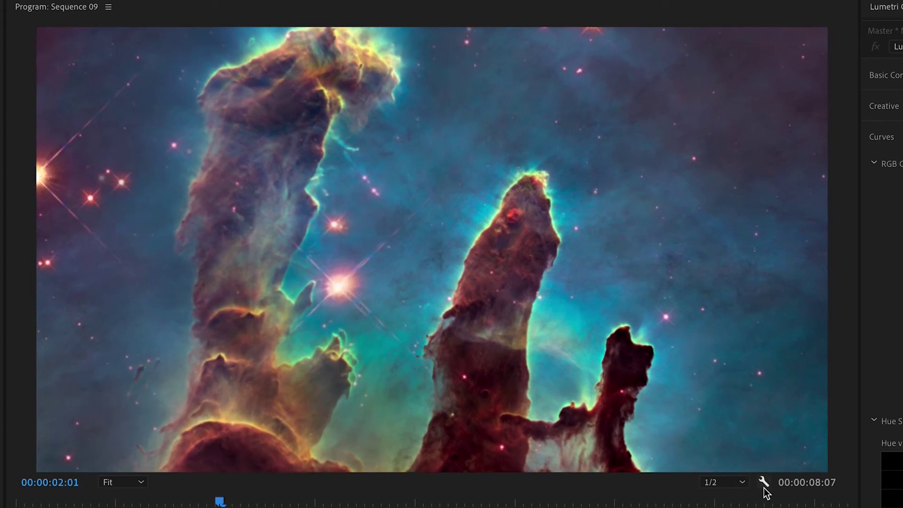
{"action": "left_click", "coordinate": [743, 482]}
{"action": "left_click", "coordinate": [723, 497]}
{"action": "key", "text": "Home"}
{"action": "key", "text": "space"}
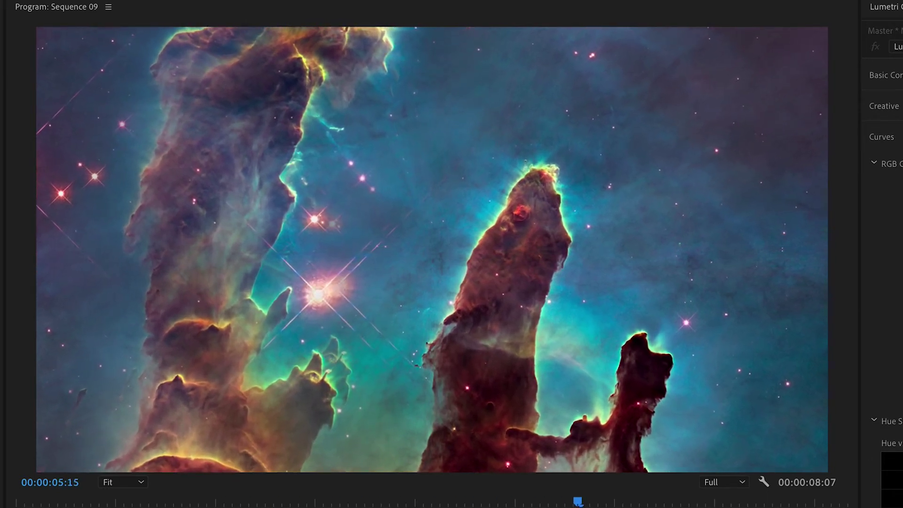
{"action": "key", "text": "space"}
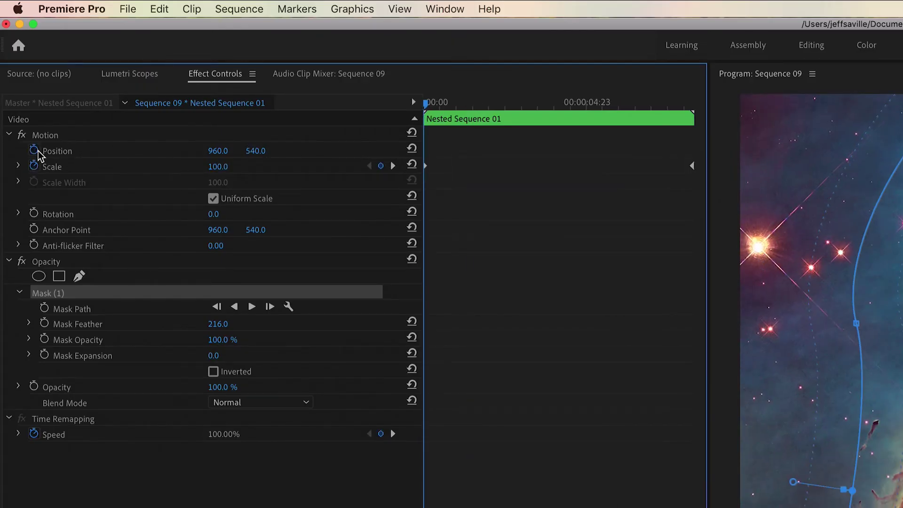
- Keyframe the V2 nested clip's position from 960, 540 at the start to 1018.2, 474 at the end, and preview the motion
{"action": "left_click", "coordinate": [33, 151]}
{"action": "left_click", "coordinate": [683, 109]}
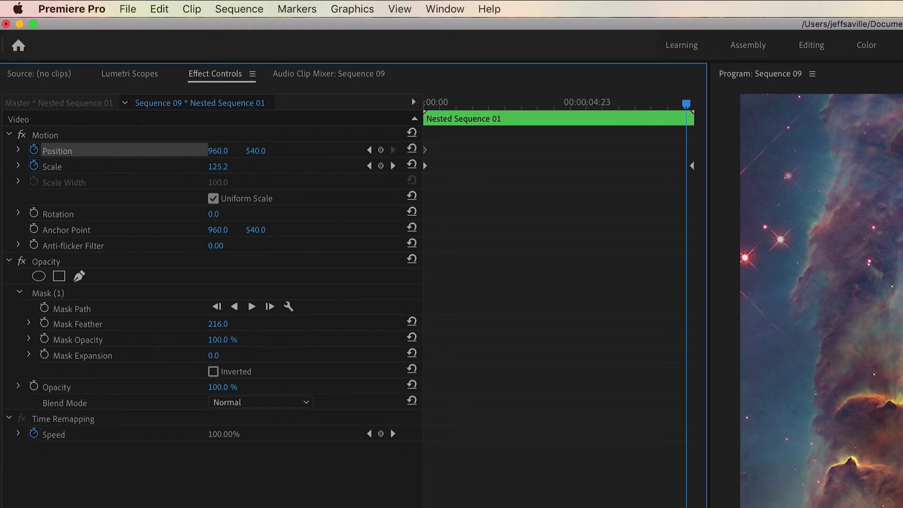
{"action": "left_click_drag", "start_coordinate": [218, 151], "coordinate": [266, 150]}
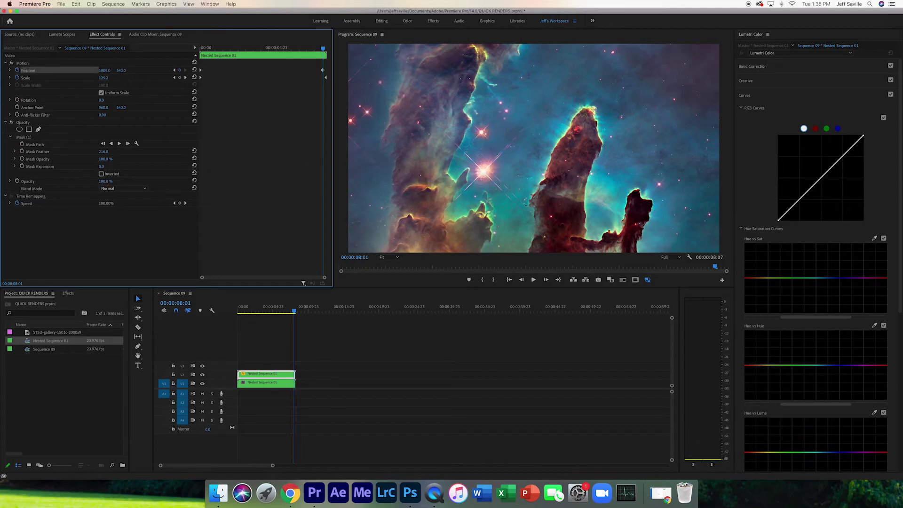
{"action": "left_click_drag", "start_coordinate": [121, 70], "coordinate": [113, 72]}
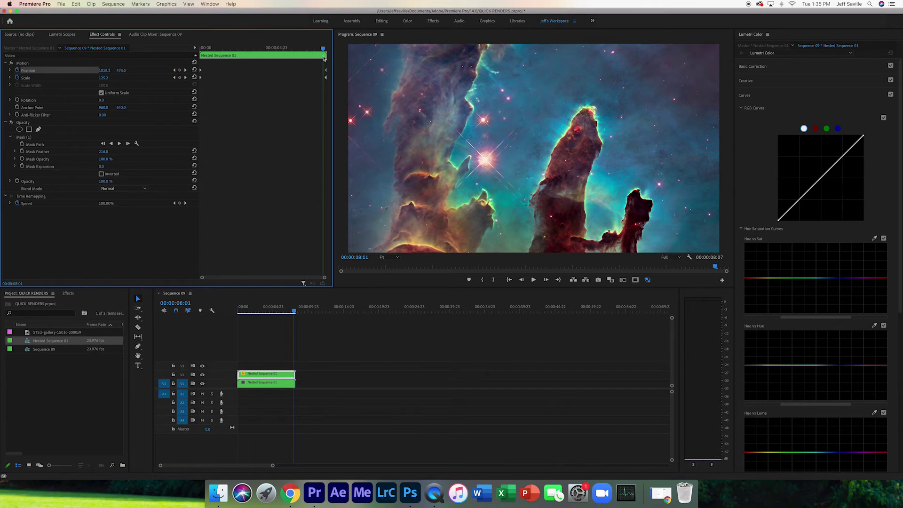
{"action": "key", "text": "Home"}
{"action": "key", "text": "space"}
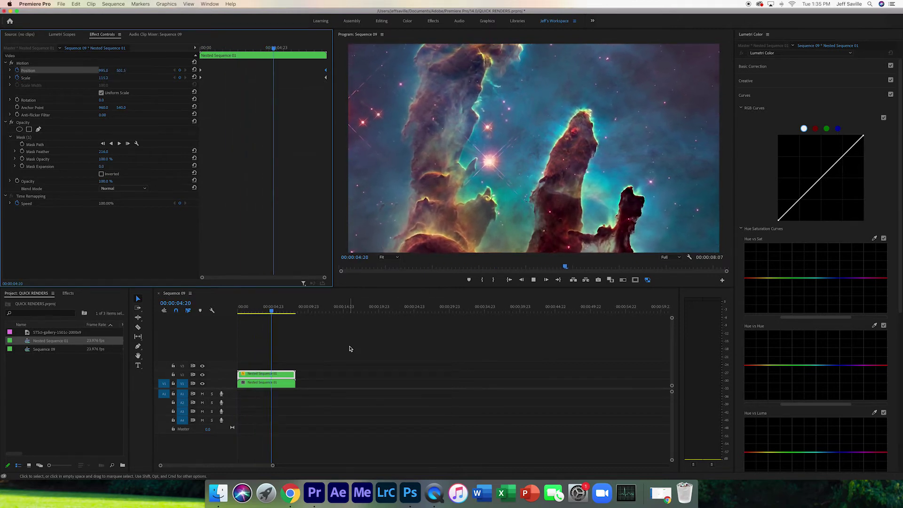
- Set the V2 nested clip's end scale to 137 and end position X to 1051, shift it further up, and place these keyframes at the clip's end
{"action": "key", "text": "space"}
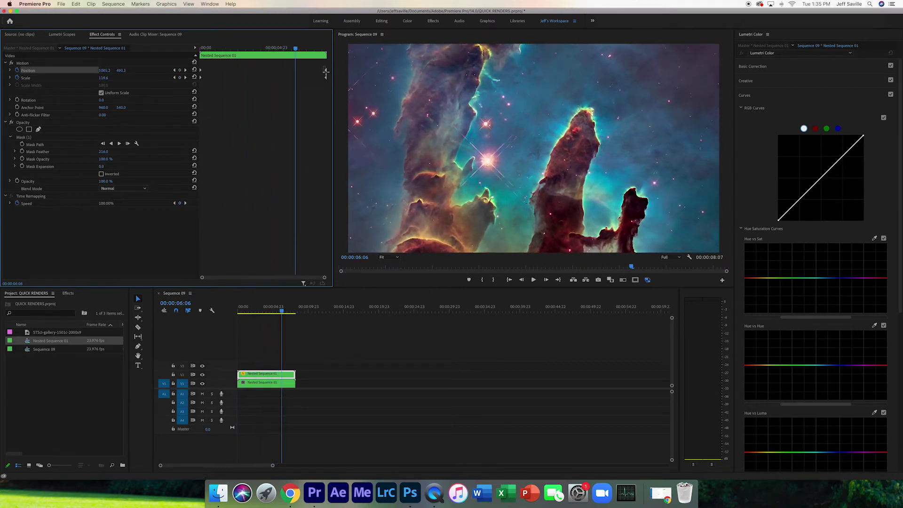
{"action": "left_click", "coordinate": [323, 71]}
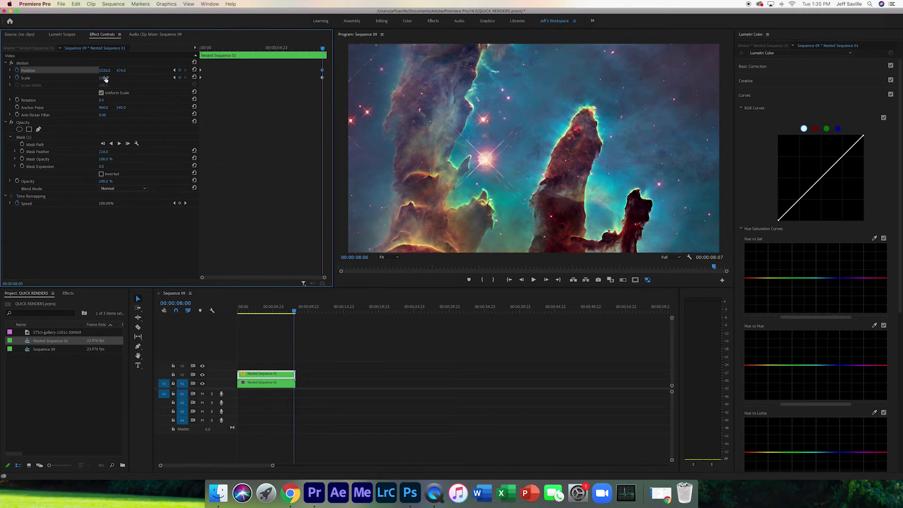
{"action": "mouse_move", "coordinate": [105, 78]}
{"action": "left_mouse_down"}
{"action": "mouse_move", "coordinate": [114, 78]}
{"action": "mouse_move", "coordinate": [102, 78]}
{"action": "left_mouse_up"}
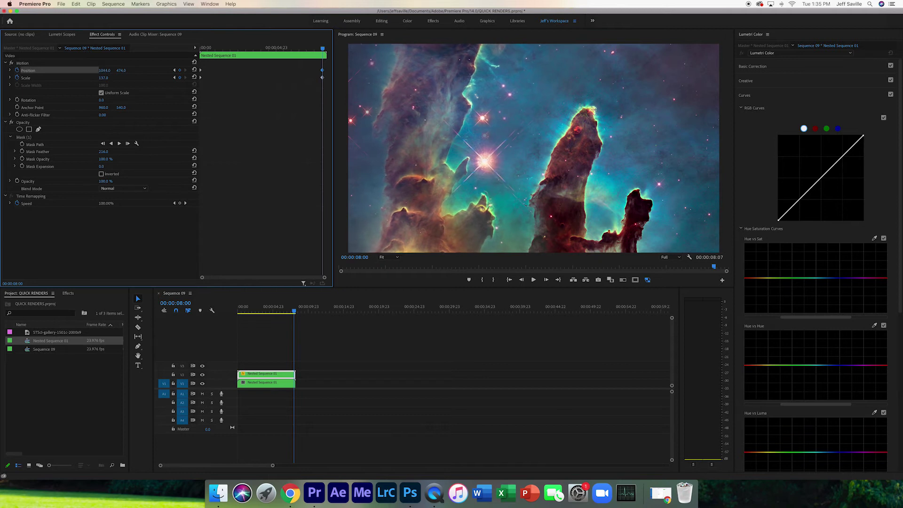
{"action": "left_click_drag", "start_coordinate": [125, 72], "coordinate": [107, 72]}
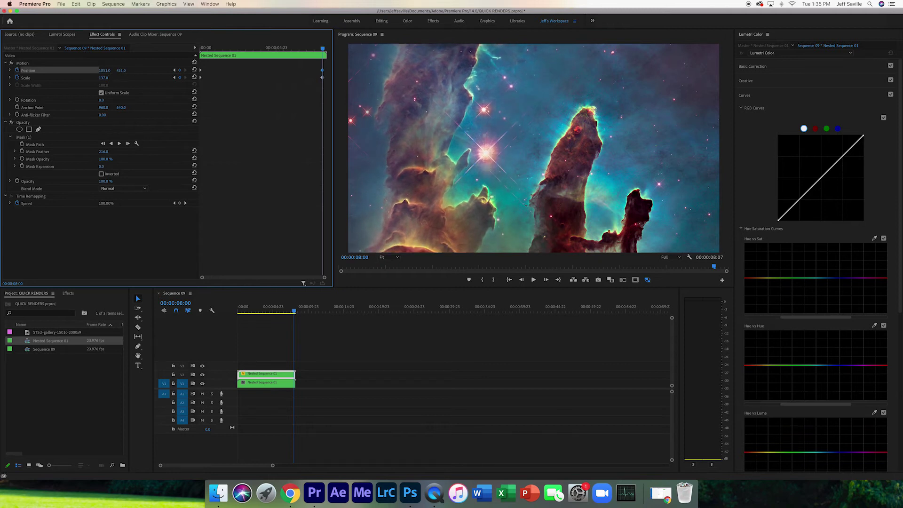
{"action": "left_click_drag", "start_coordinate": [327, 84], "coordinate": [326, 84]}
{"action": "left_click_drag", "start_coordinate": [322, 77], "coordinate": [349, 86]}
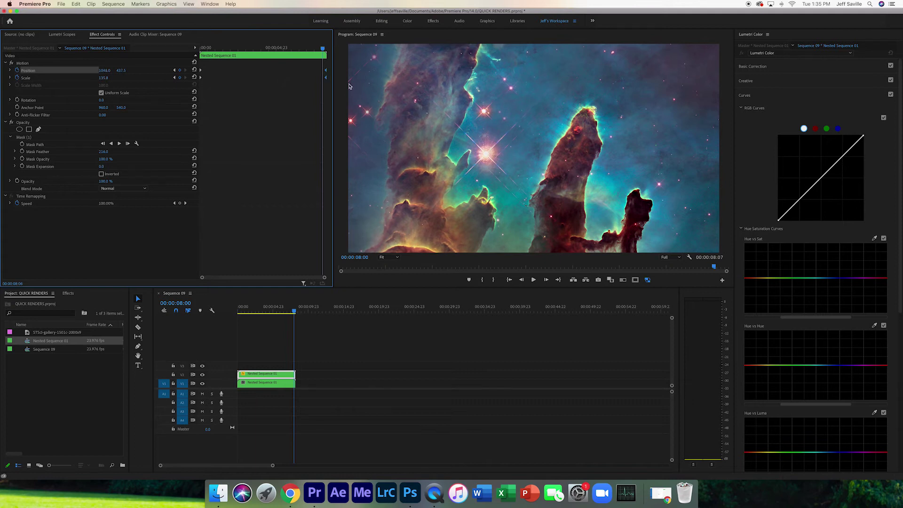
- Play back the adjusted zoom from the start and return the playhead to the beginning
{"action": "key", "text": "Home"}
{"action": "key", "text": "space"}
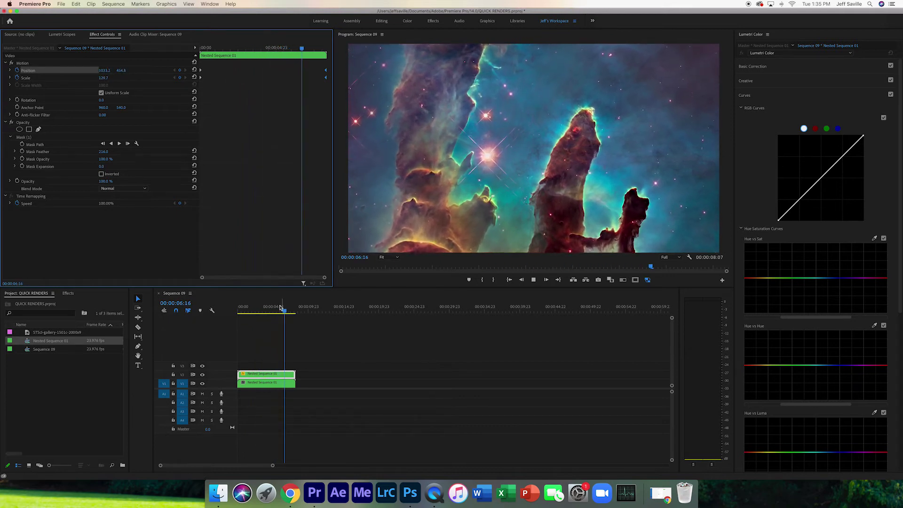
{"action": "key", "text": "space"}
{"action": "left_click_drag", "start_coordinate": [282, 310], "coordinate": [238, 310]}
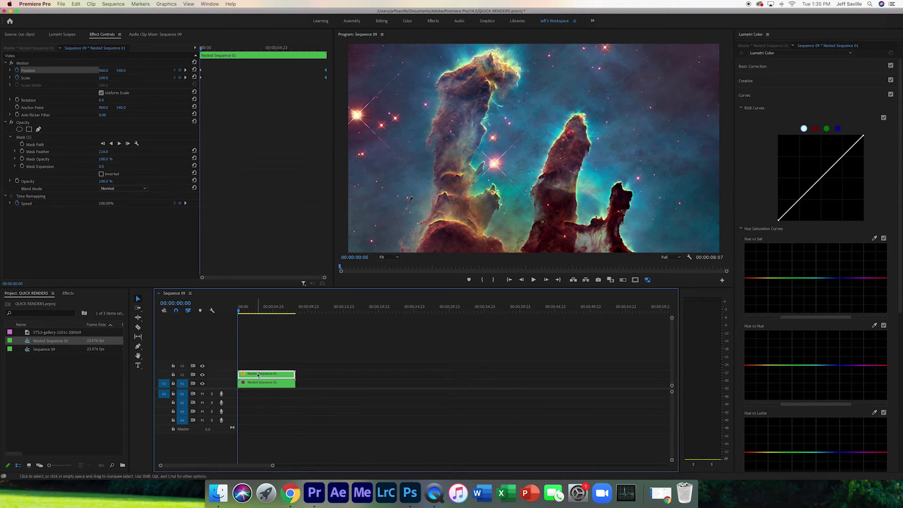
{"action": "left_click_drag", "start_coordinate": [258, 375], "coordinate": [259, 366]}
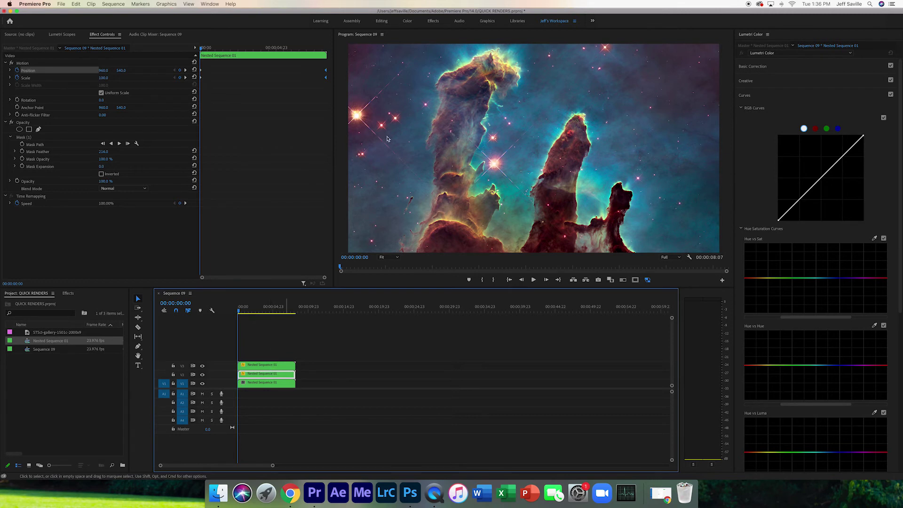
{"action": "left_click", "coordinate": [266, 365]}
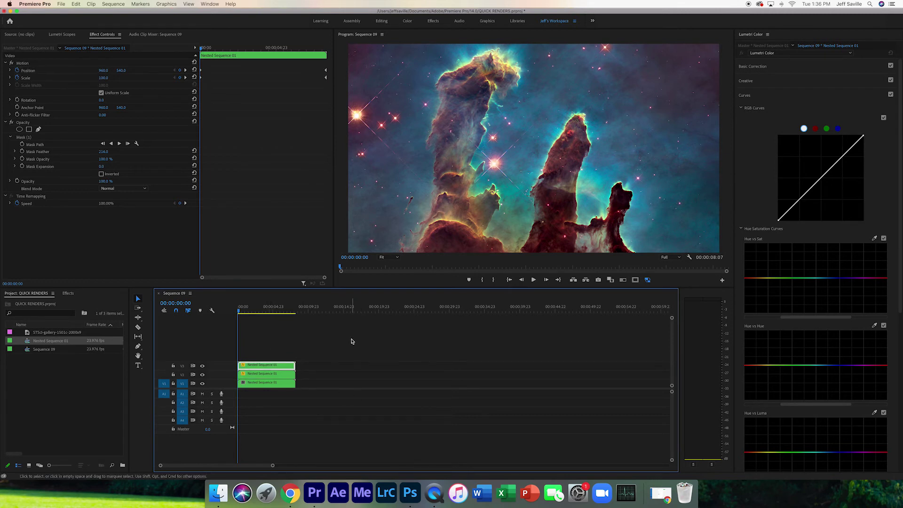
{"action": "key", "text": "Delete"}
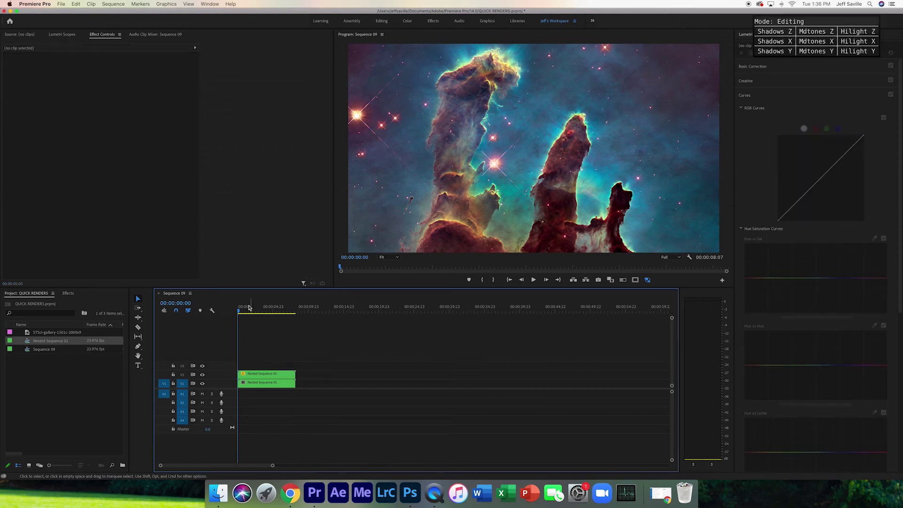
- Create an adjustment layer and place it on V3, spanning the full length of the nested clips
{"action": "left_click_drag", "start_coordinate": [249, 307], "coordinate": [185, 318]}
{"action": "right_click", "coordinate": [59, 388]}
{"action": "mouse_move", "coordinate": [96, 374]}
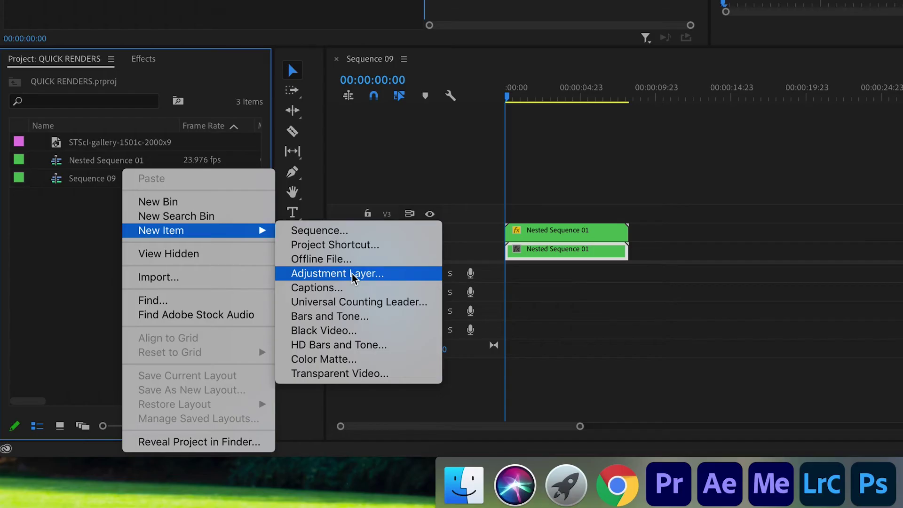
{"action": "left_click", "coordinate": [165, 393]}
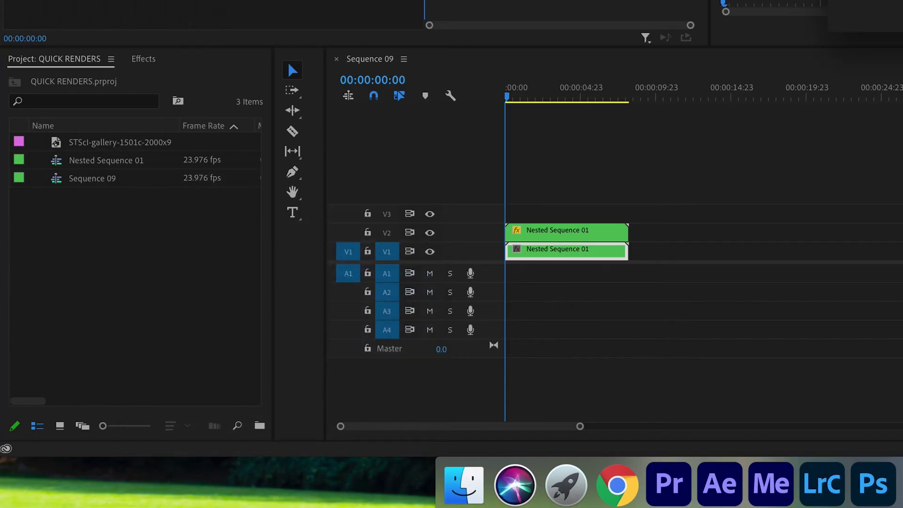
{"action": "key", "text": "Return"}
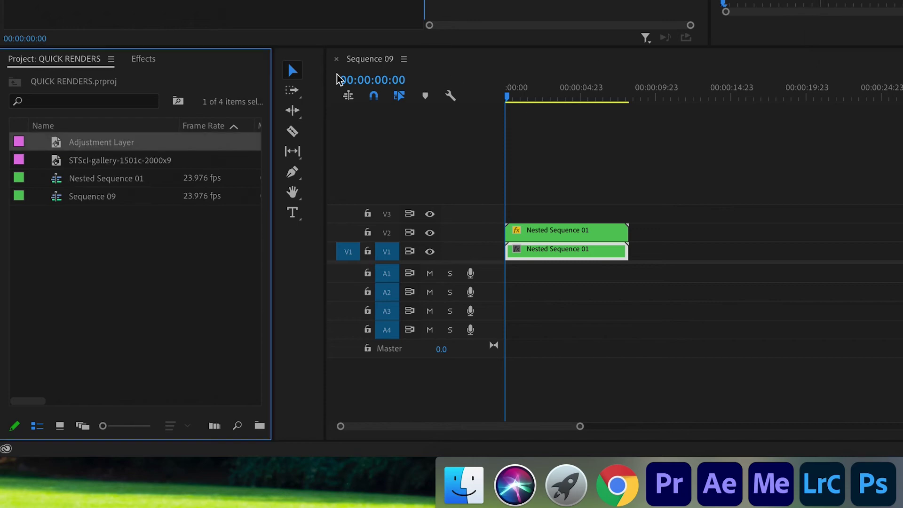
{"action": "left_click_drag", "start_coordinate": [109, 139], "coordinate": [527, 214]}
{"action": "left_click_drag", "start_coordinate": [580, 214], "coordinate": [628, 214]}
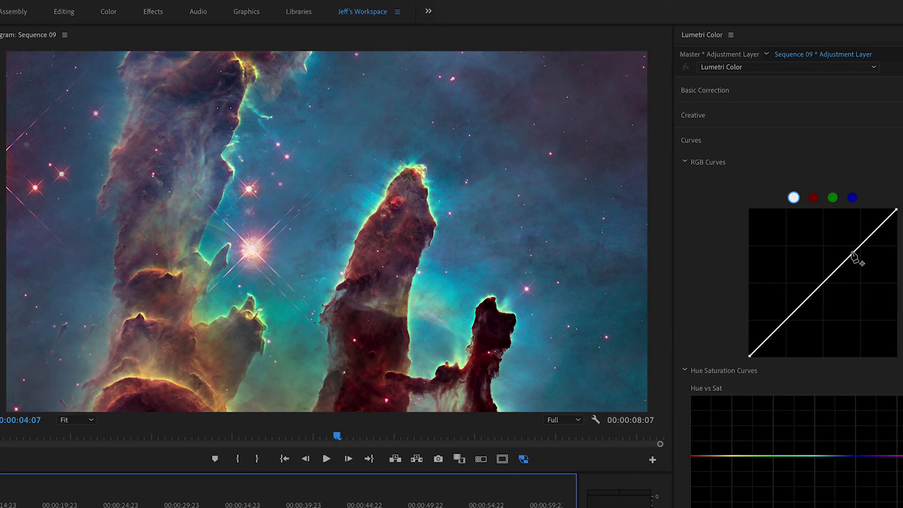
- Grade the adjustment layer with an S-shaped RGB curve and slightly higher saturation, and review it from the start
{"action": "left_click_drag", "start_coordinate": [865, 248], "coordinate": [854, 241]}
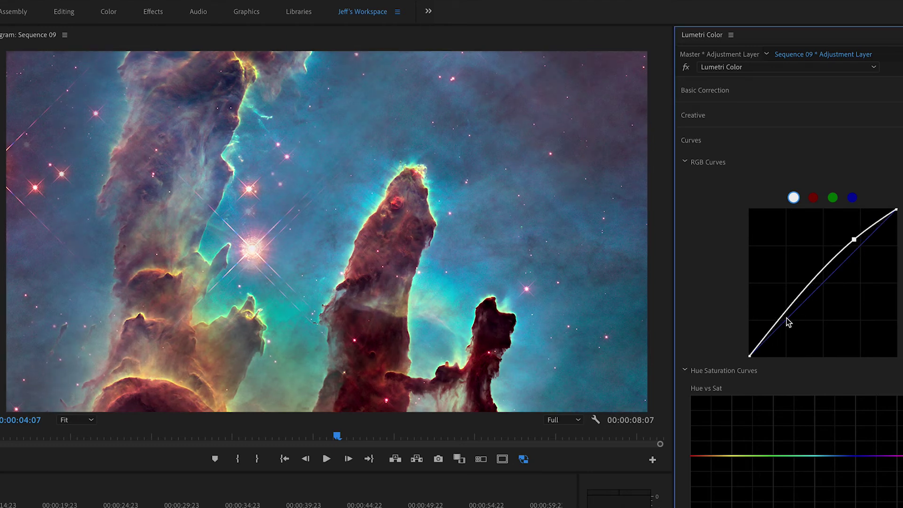
{"action": "left_click_drag", "start_coordinate": [784, 323], "coordinate": [790, 326]}
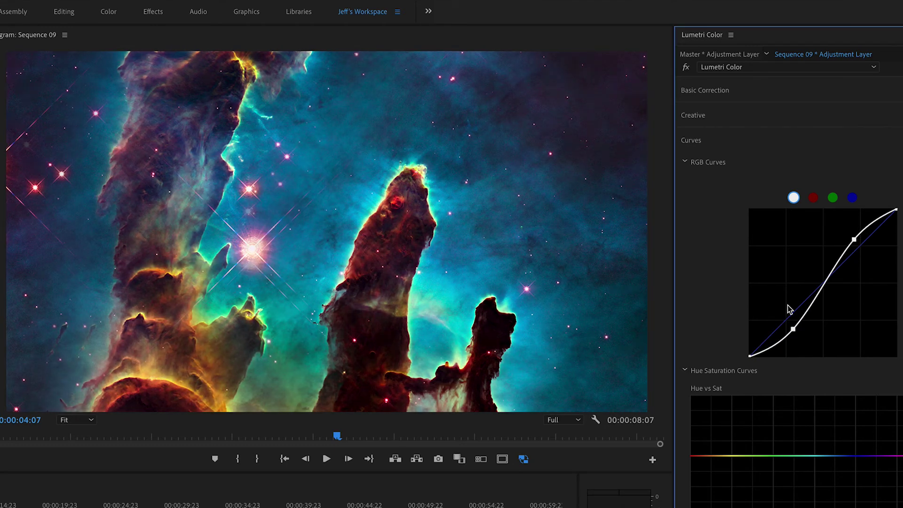
{"action": "left_click", "coordinate": [728, 90]}
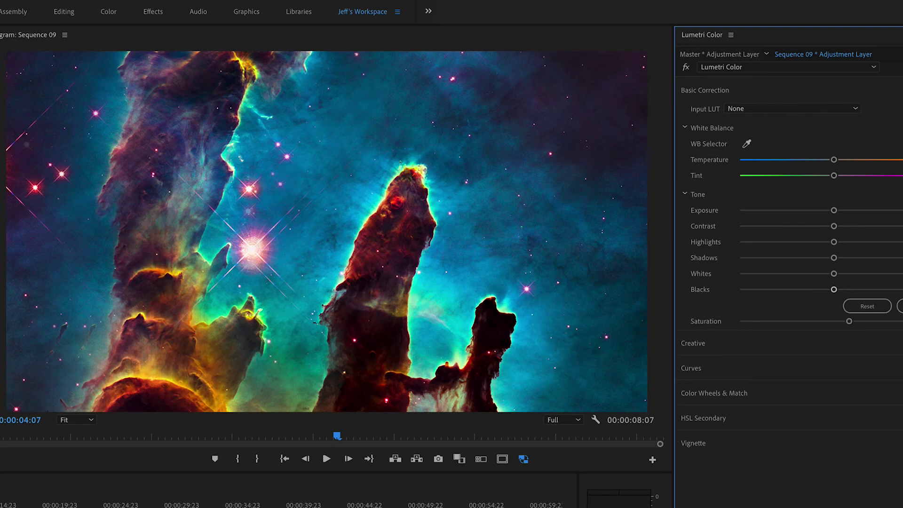
{"action": "key", "text": "Home"}
{"action": "key", "text": "space"}
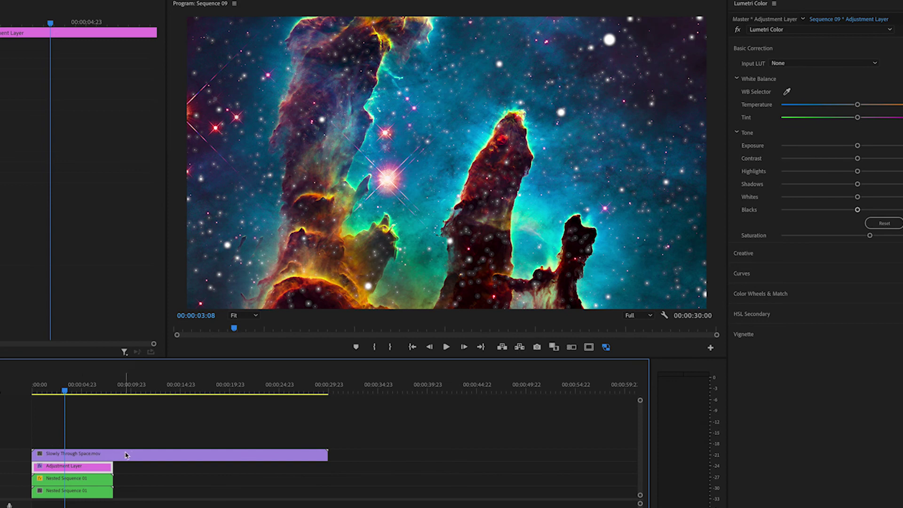
- Trim the Slowly Through Space.mov overlay to end with the nested clips and play back the composite from the start
{"action": "left_click", "coordinate": [134, 456]}
{"action": "key", "text": "Delete"}
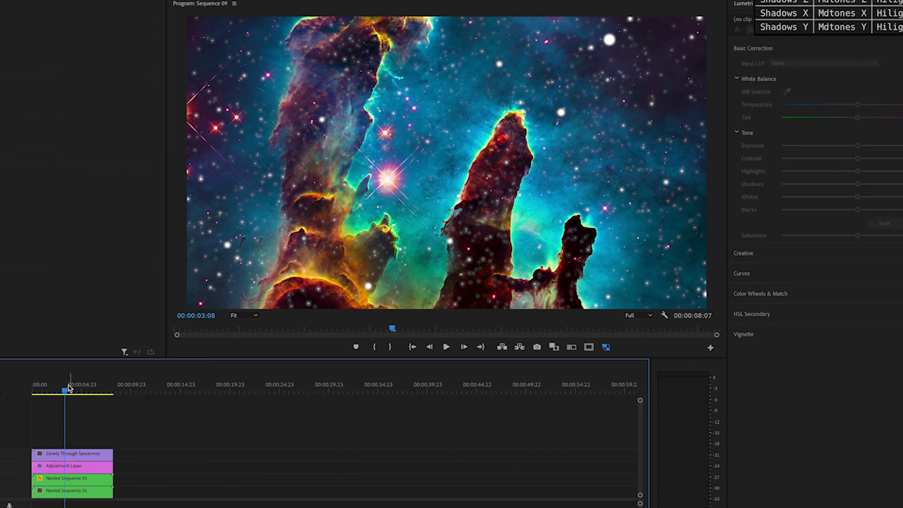
{"action": "left_click_drag", "start_coordinate": [67, 390], "coordinate": [33, 389]}
{"action": "key", "text": "space"}
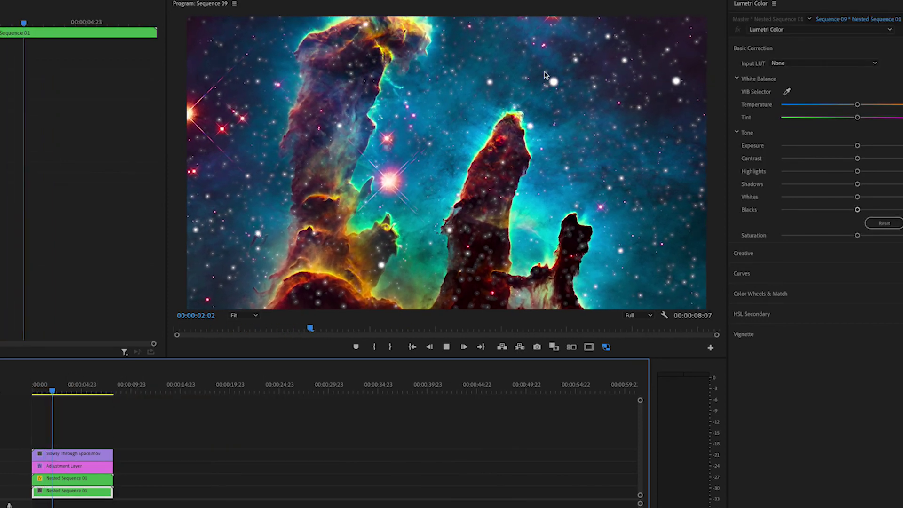
{"action": "left_click", "coordinate": [40, 382]}
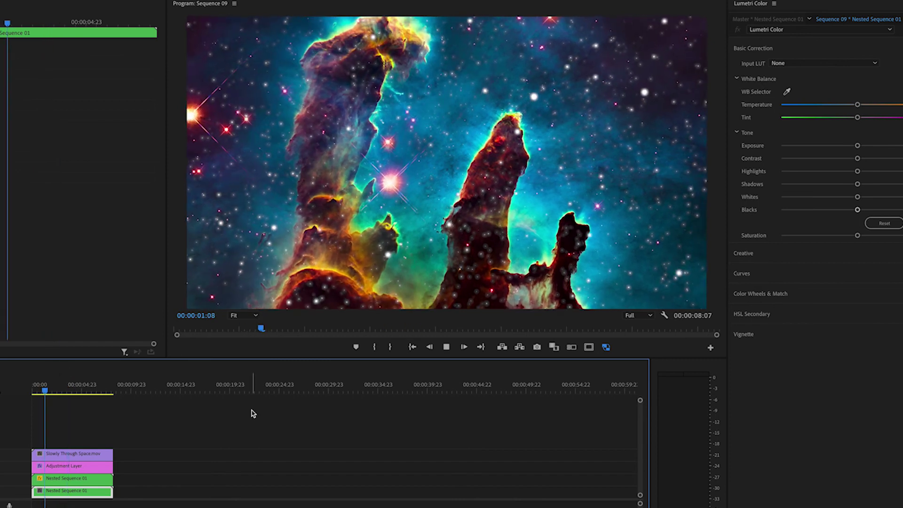
{"action": "key", "text": "space"}
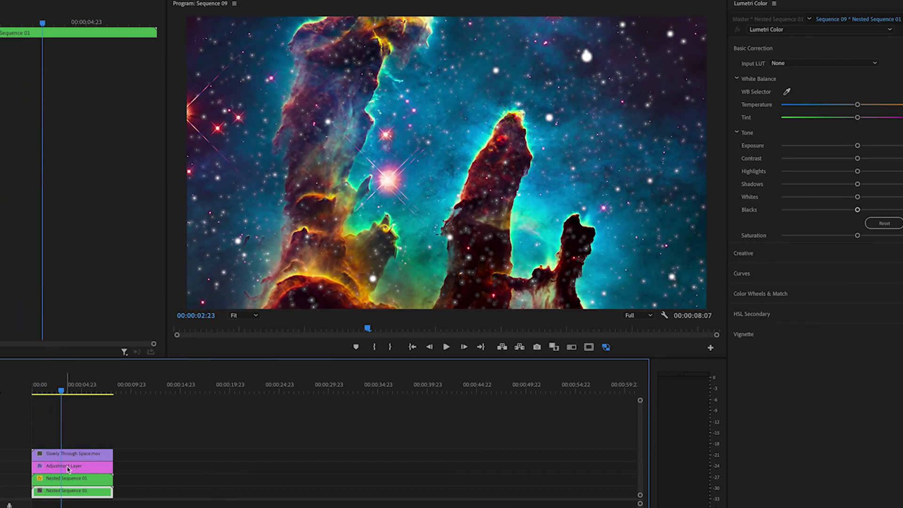
- Raise the upper three clips one track, place Slowly Through Space.mov between the two nested clips, and preview the stars behind the pillar
{"action": "left_click_drag", "start_coordinate": [130, 451], "coordinate": [100, 478]}
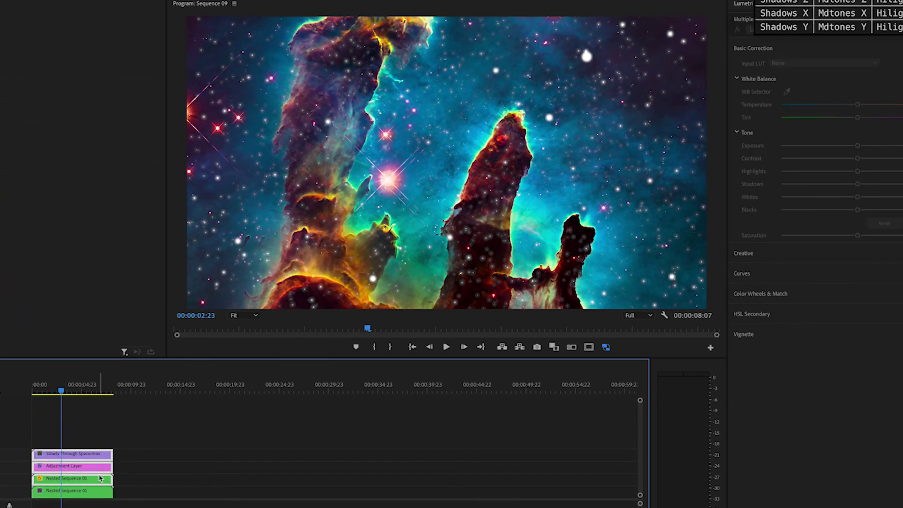
{"action": "key", "text": "alt+Up"}
{"action": "left_click", "coordinate": [121, 438]}
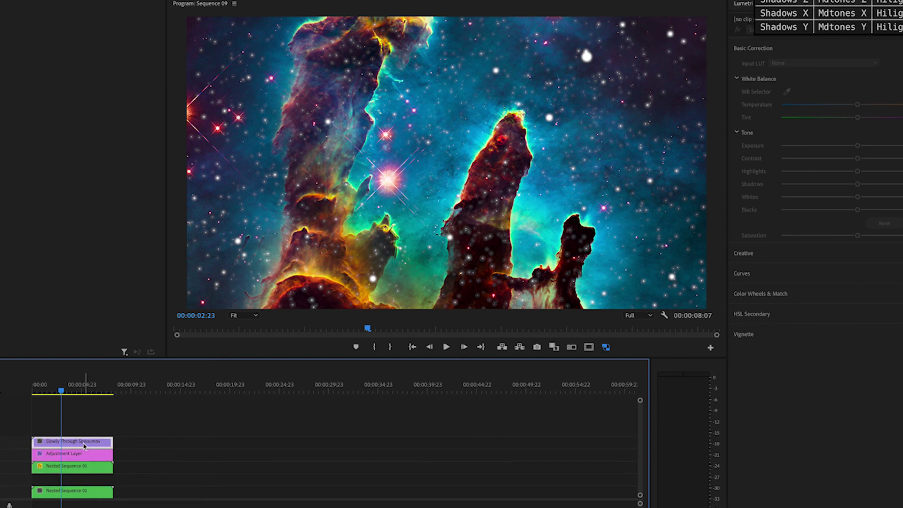
{"action": "left_click_drag", "start_coordinate": [84, 445], "coordinate": [111, 482]}
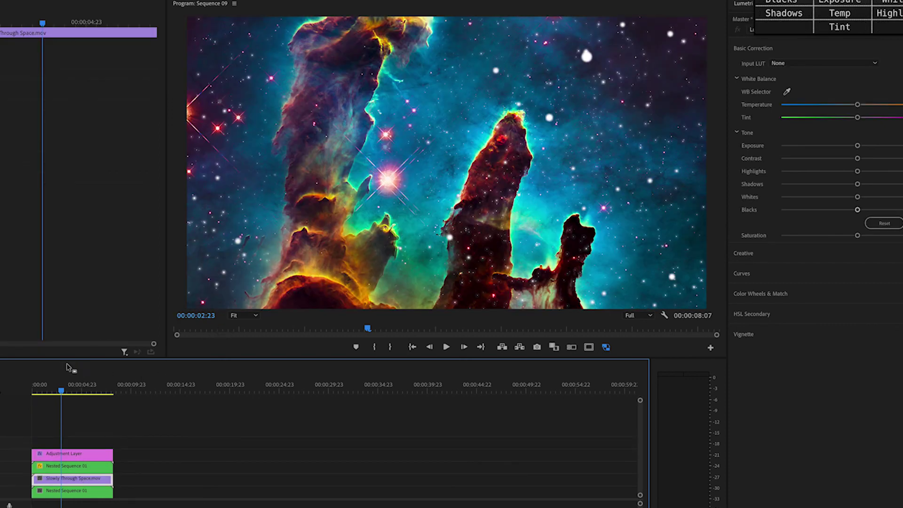
{"action": "key", "text": "j"}
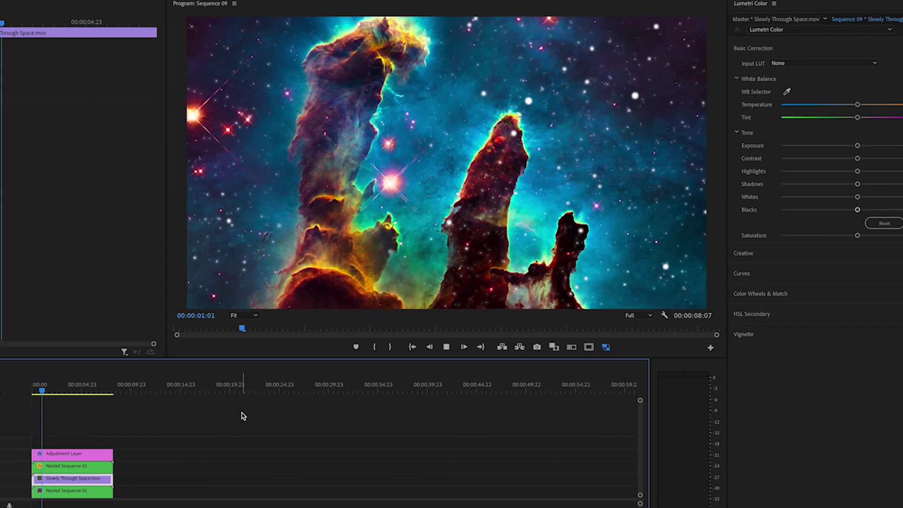